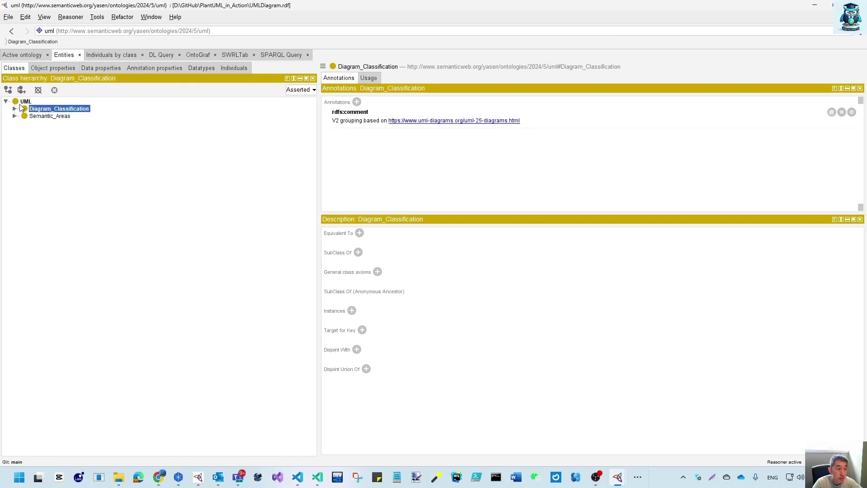
- Expand Diagram_Classification and examine the comments and superclasses of the use case, state machine, timing and communication diagram classes
left_click(26, 103)
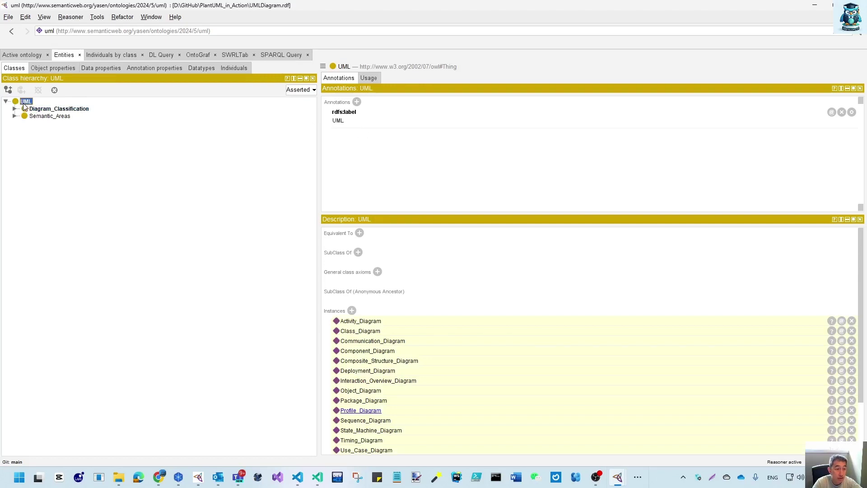
left_click(15, 109)
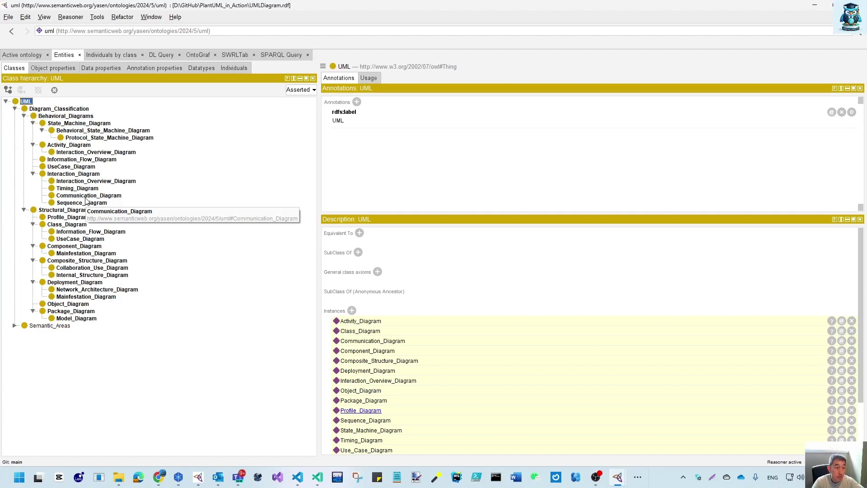
left_click(71, 242)
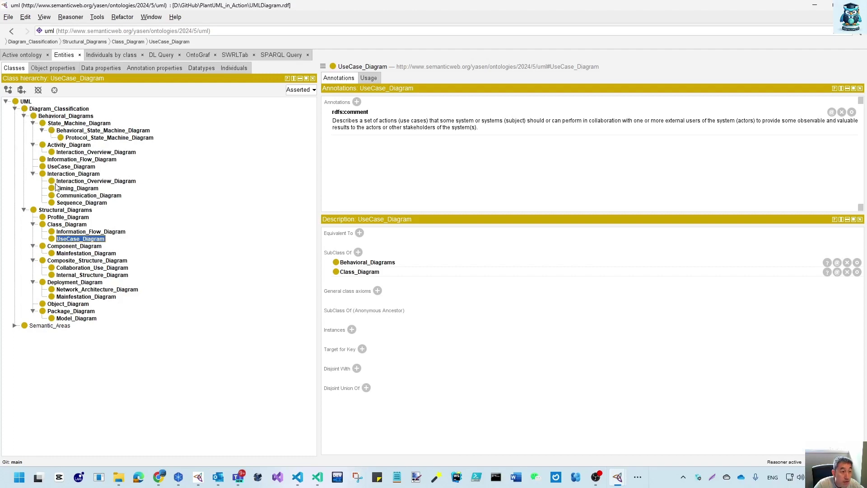
left_click(59, 168)
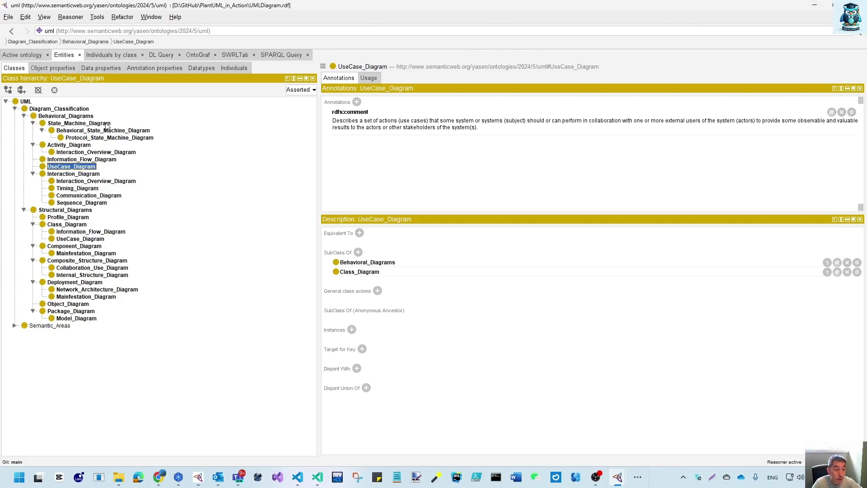
left_click(74, 124)
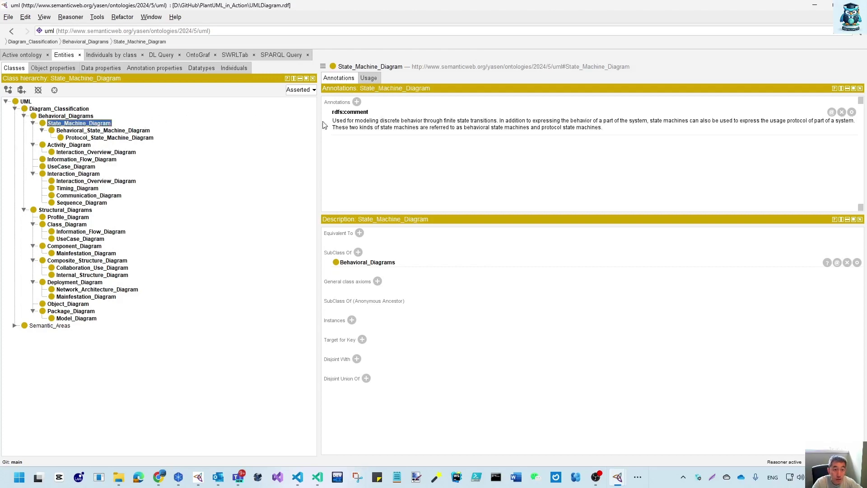
left_click(72, 132)
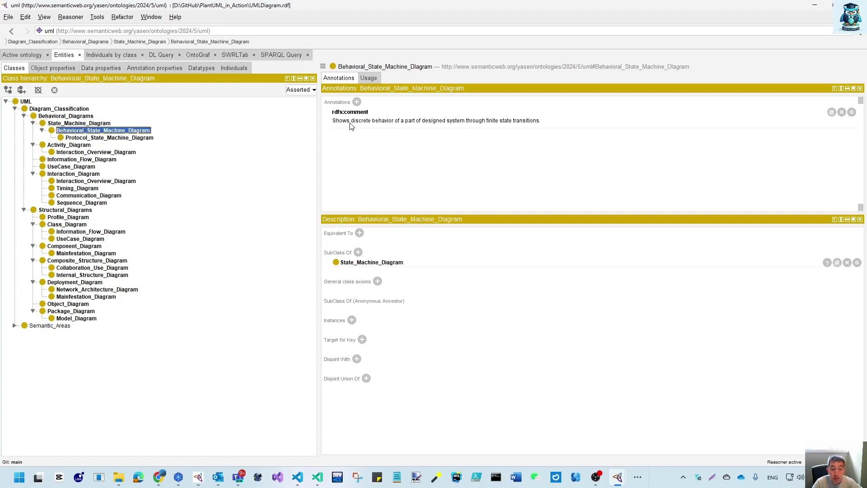
left_click(74, 189)
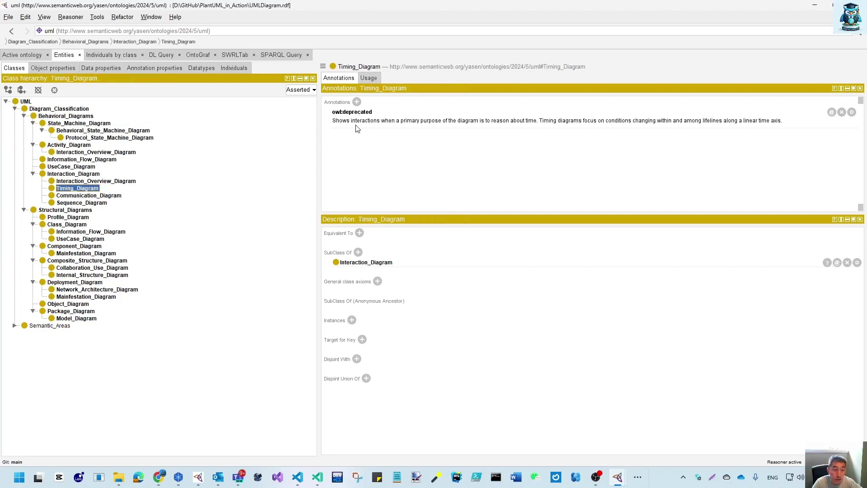
left_click(82, 197)
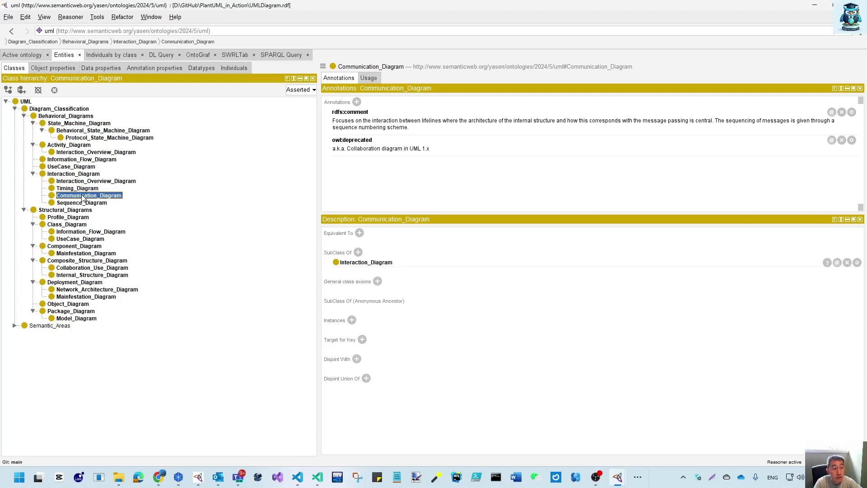
- Expand Semantic_Areas with its three modeling branches, compare Information_Flows with Information_Flow_Diagram, and collapse Behavioral_Diagrams and Structural_Diagrams
left_click(14, 325)
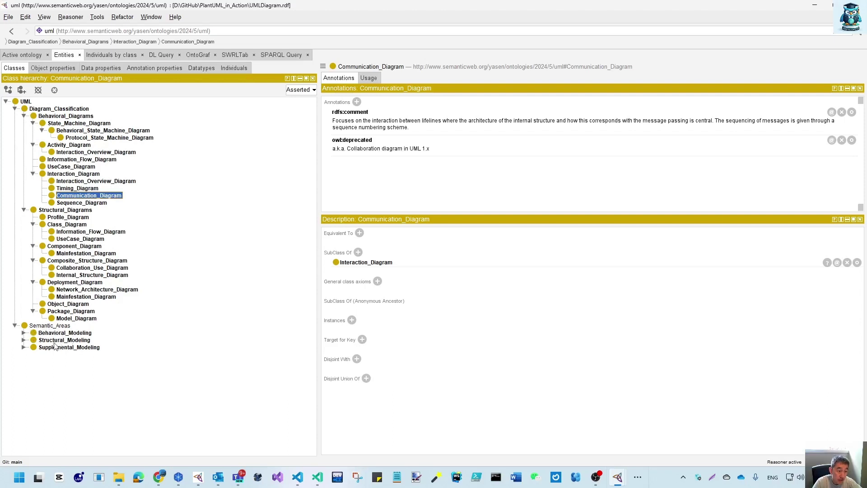
left_click(24, 347)
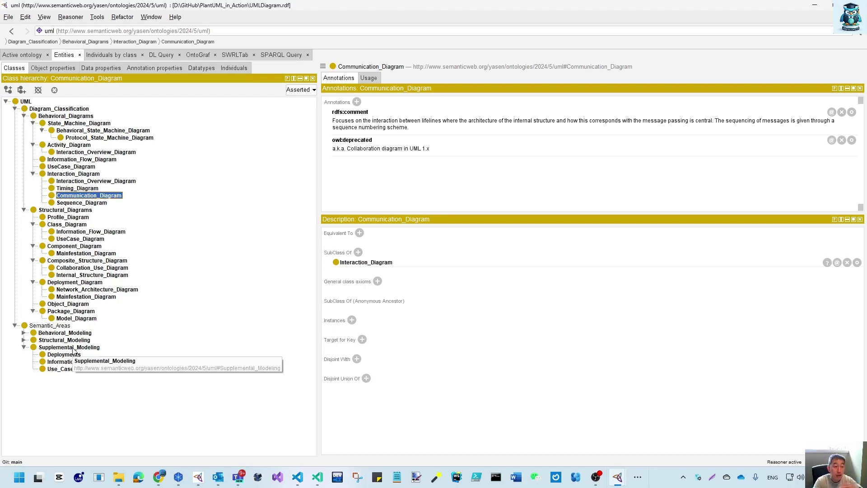
left_click(67, 362)
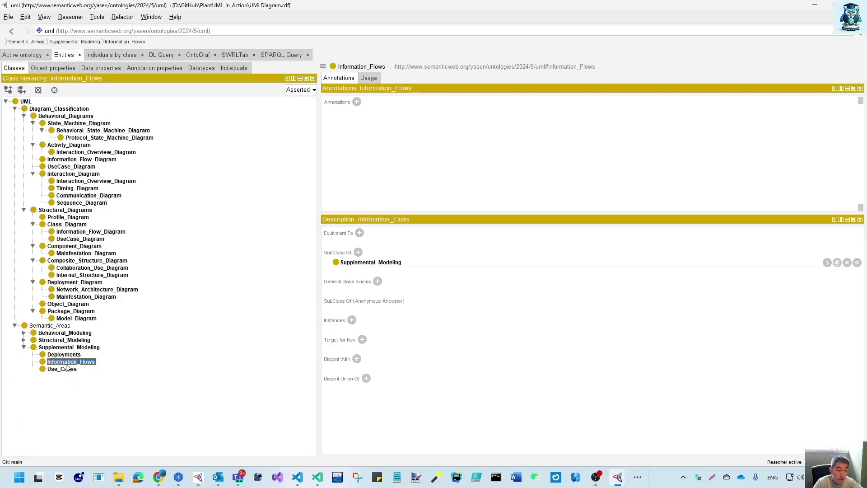
left_click(93, 161)
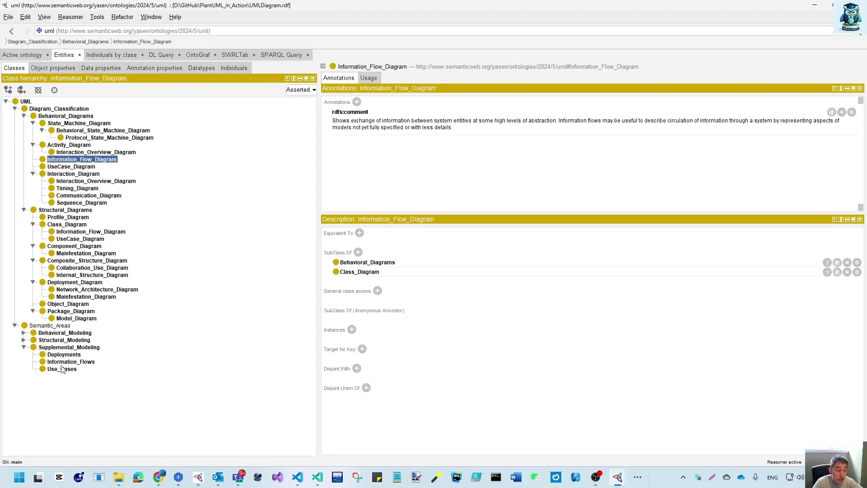
left_click(24, 340)
left_click(23, 333)
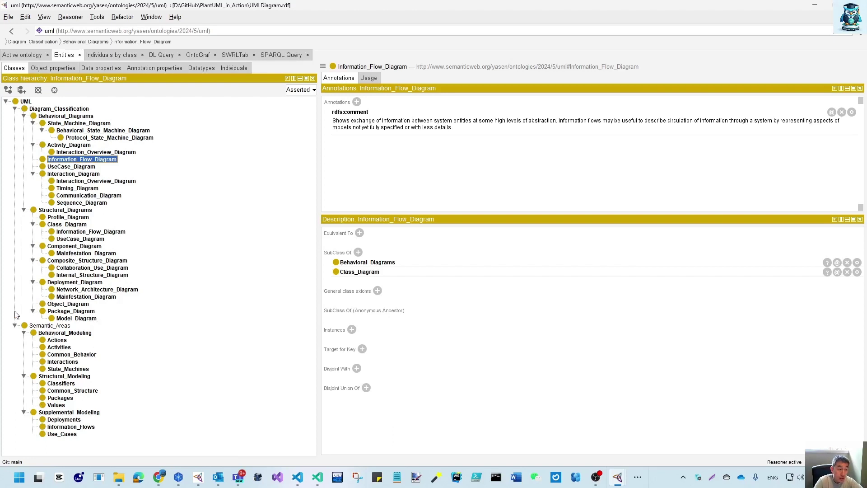
left_click(24, 116)
left_click(24, 123)
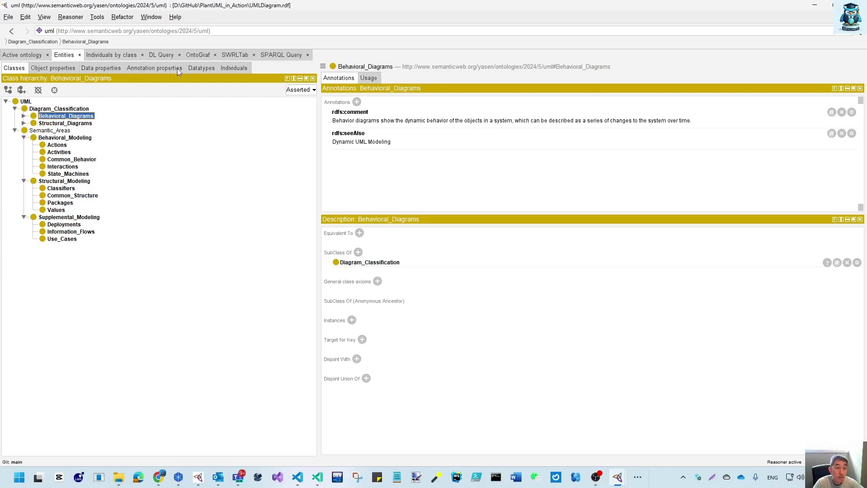
- Add a uml PREFIX line to the SPARQL query after the xsd prefix, using the ontology's IRI followed by #
left_click(287, 57)
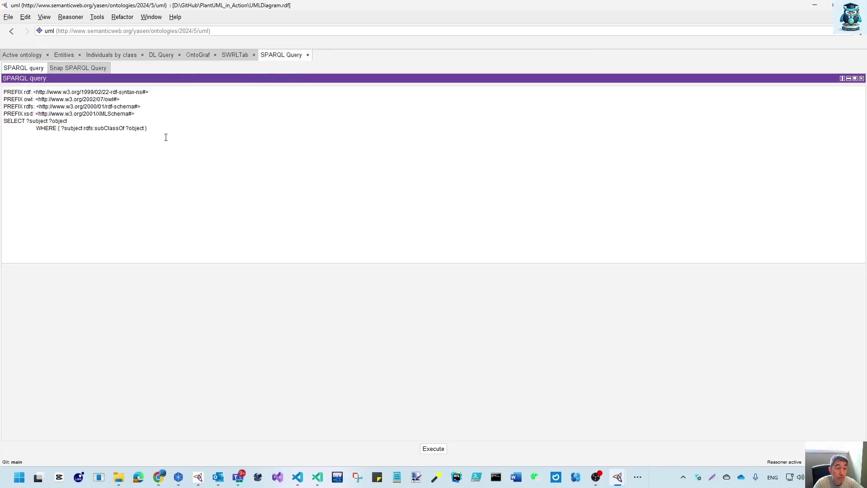
left_click(24, 57)
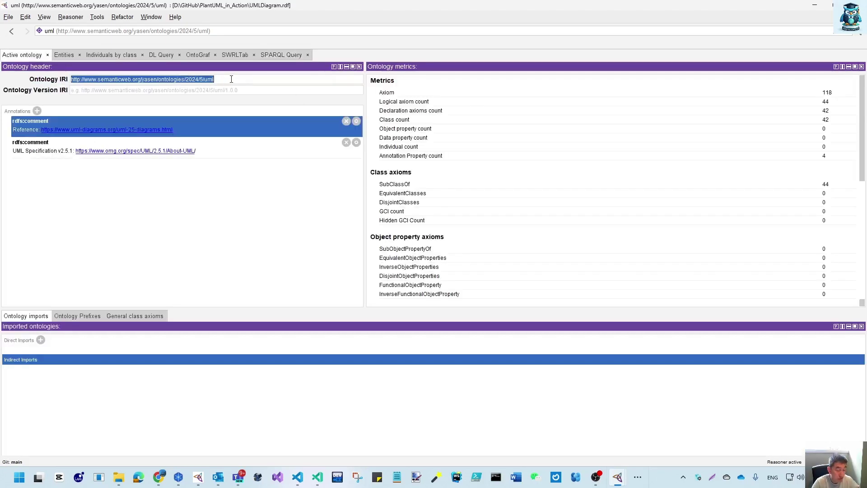
left_click(281, 58)
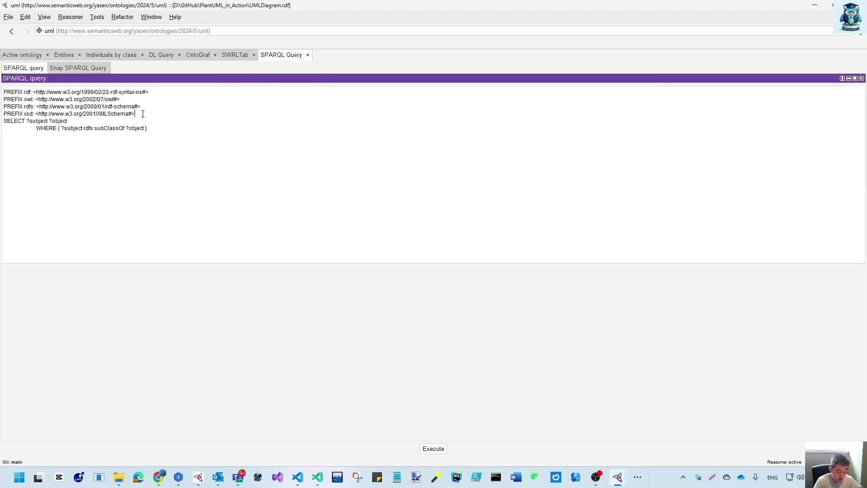
left_click(143, 113)
key("Return")
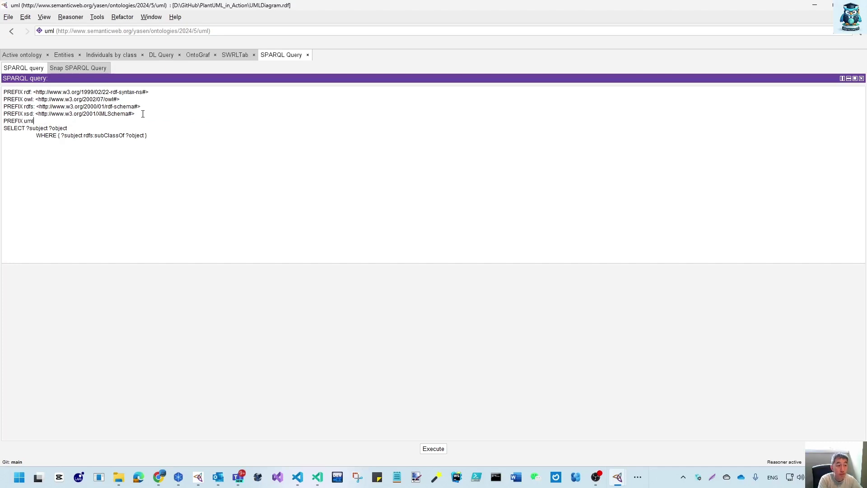
type("PREFIX uml: <")
type("http://www.semanticweb.org/yasen/ontologies/2024/5/uml")
type("#>")
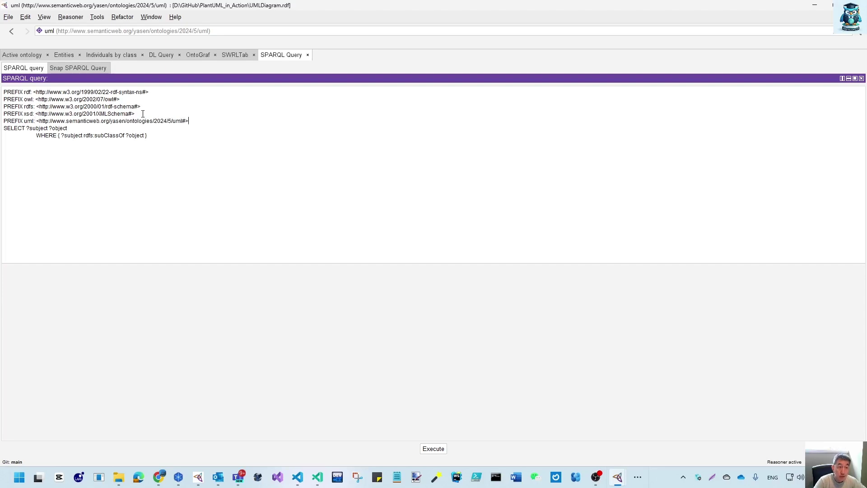
- Execute the SPARQL subClassOf query, review its subject and object results, and check the ontology metrics
left_click(429, 449)
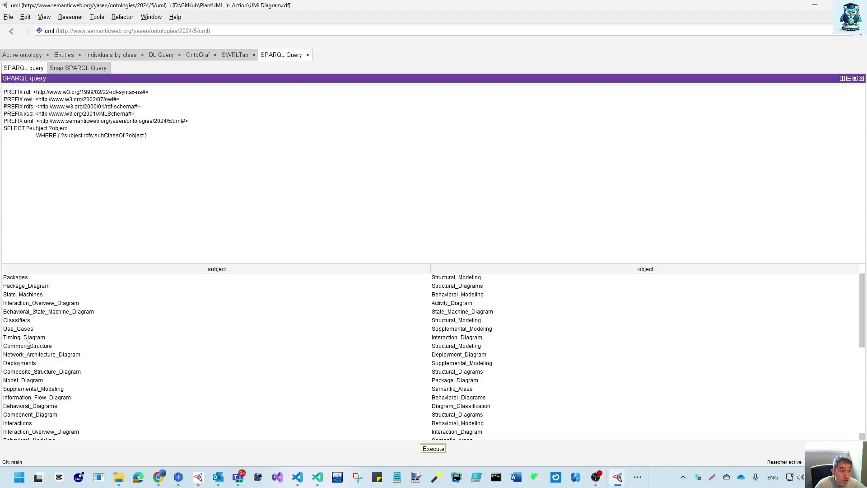
scroll(35, 357, "down", 8)
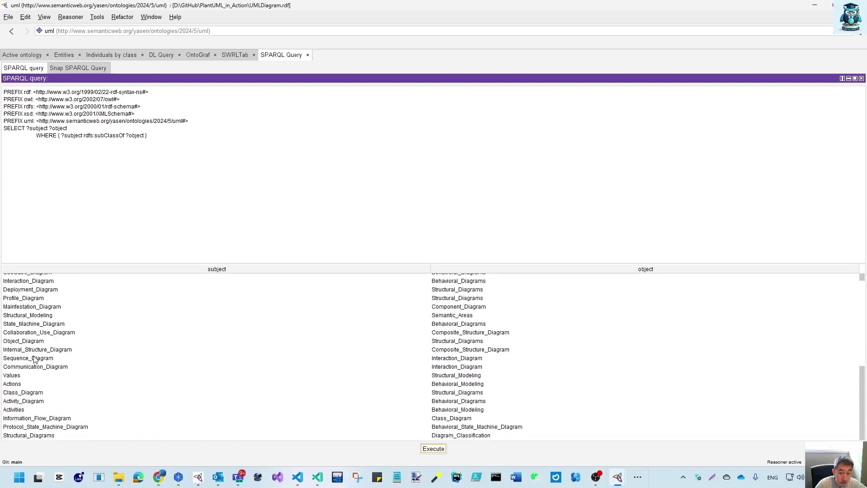
scroll(36, 353, "up", 4)
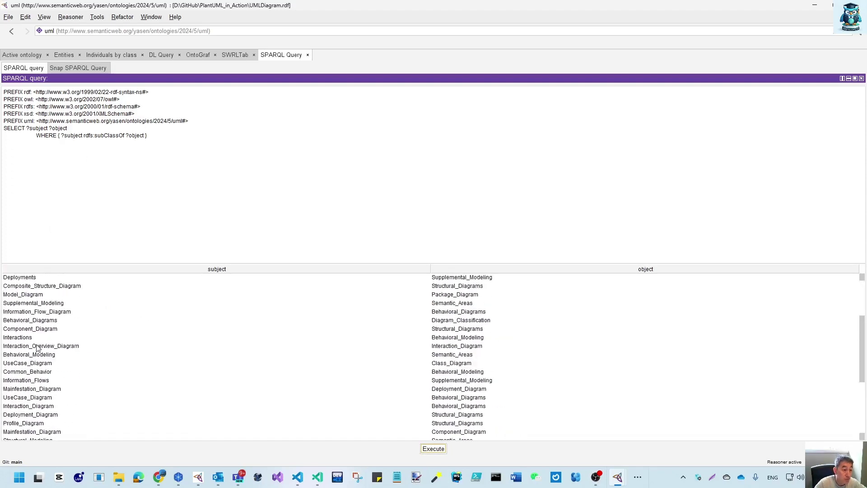
scroll(38, 349, "up", 3)
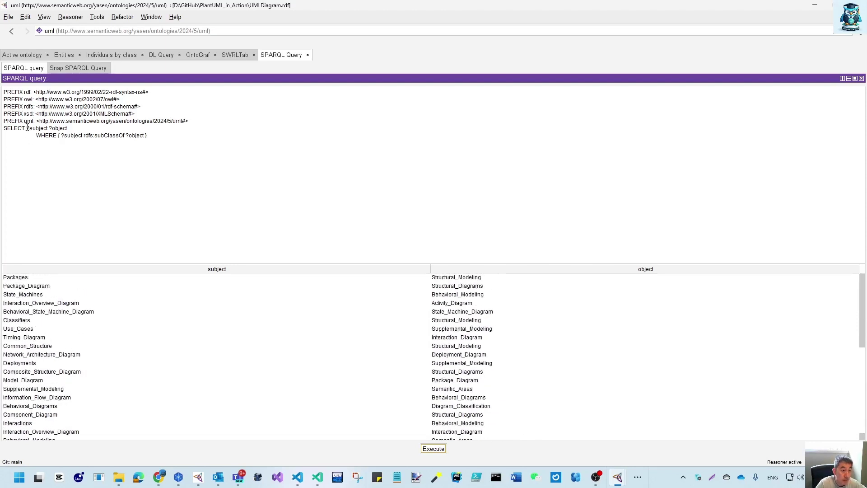
left_click_drag(27, 129, 157, 135)
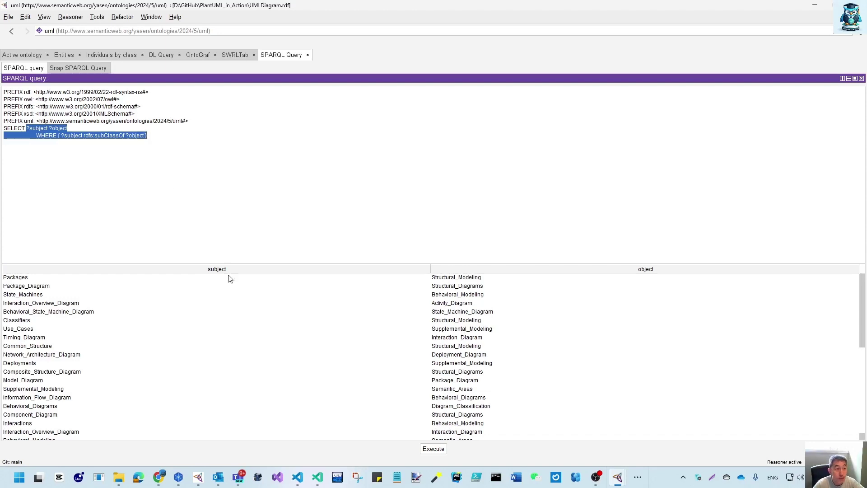
left_click(23, 56)
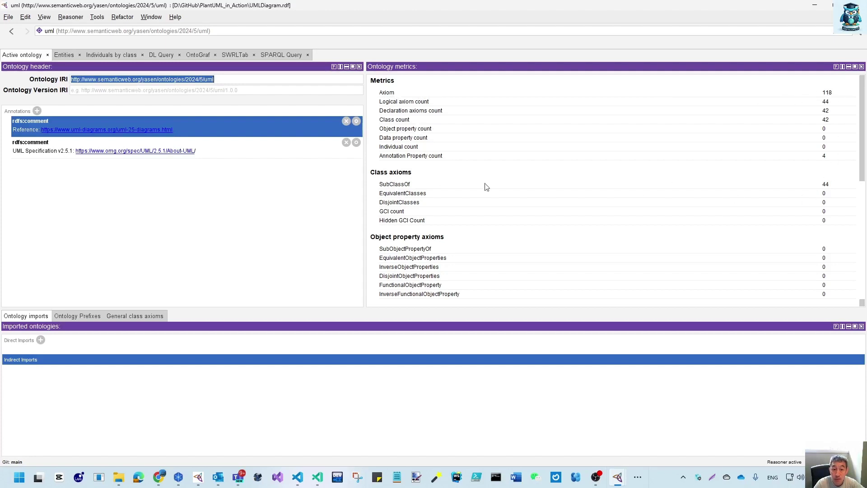
- Show the ontology in OntoGraf, move the UML node slightly left within the graph, and select the Diagram_Classification node
left_click(195, 56)
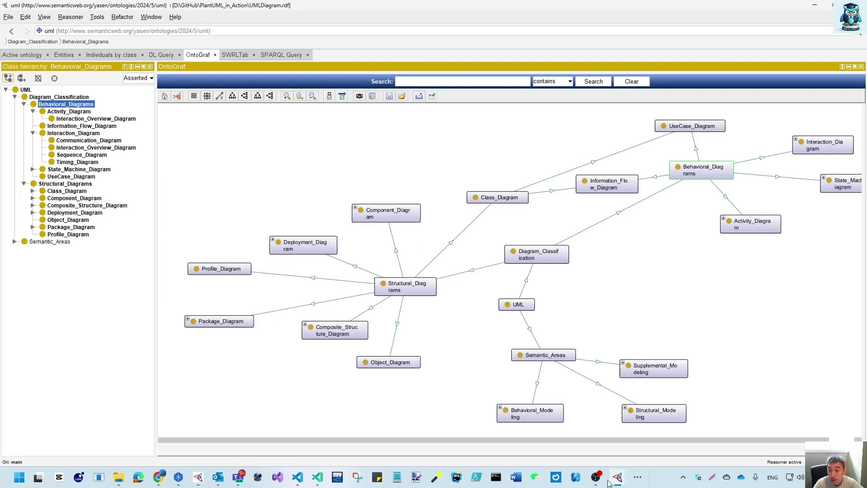
mouse_move(626, 470)
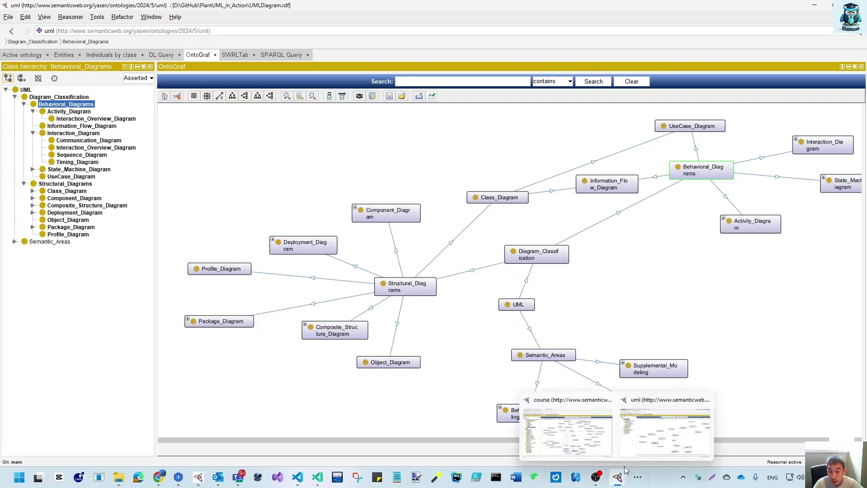
left_click(507, 306)
left_click_drag(508, 307, 475, 307)
left_click(551, 251)
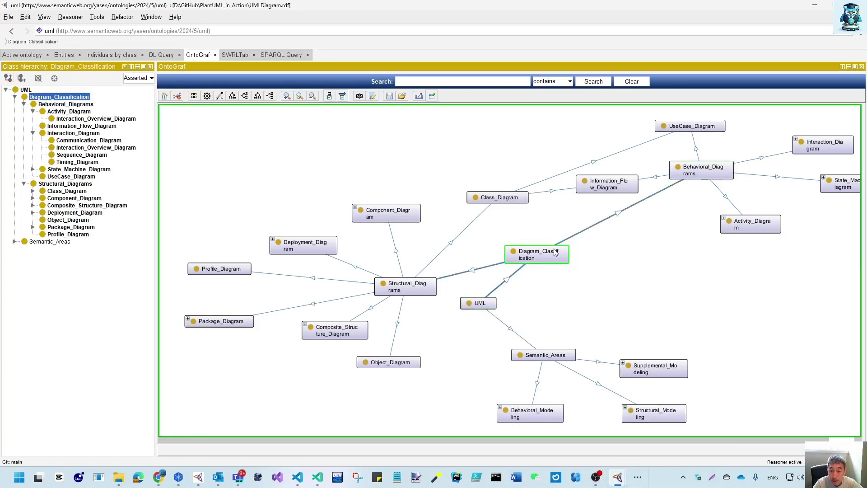
- Expand the Component_Diagram and Mainfestation_Diagram nodes in the graph and highlight the links of Component_Diagram and Deployment_Diagram
mouse_move(363, 212)
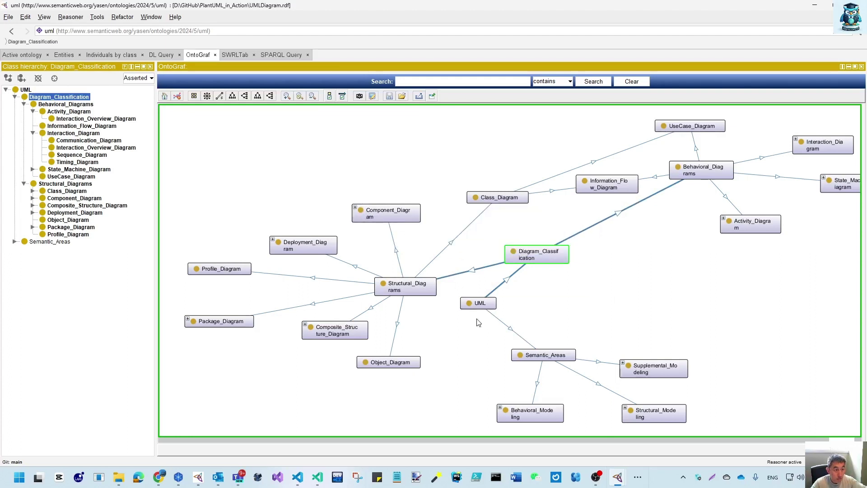
mouse_move(390, 214)
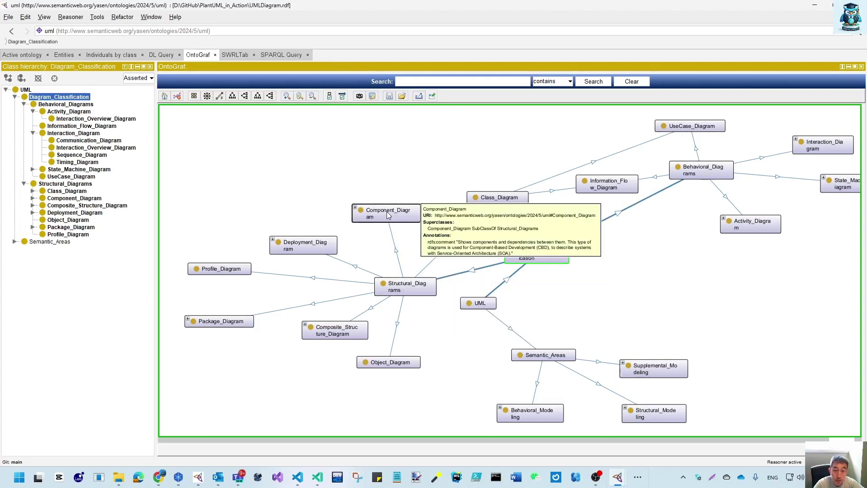
left_click(357, 211)
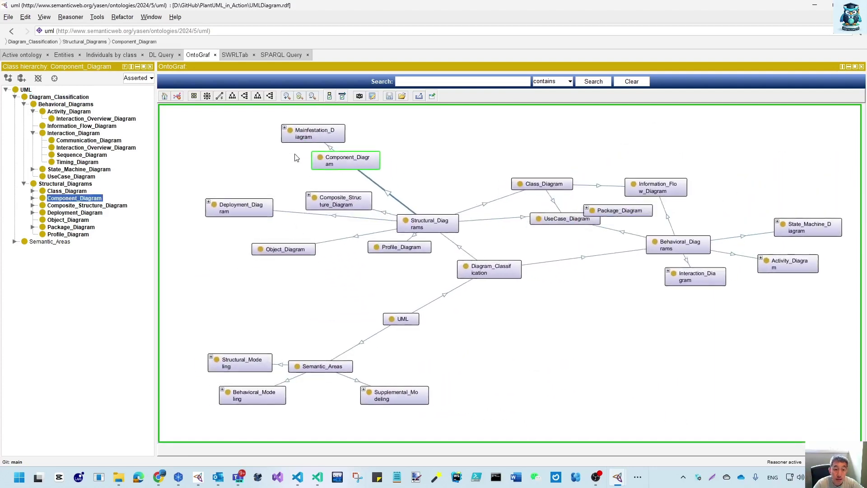
left_click(279, 124)
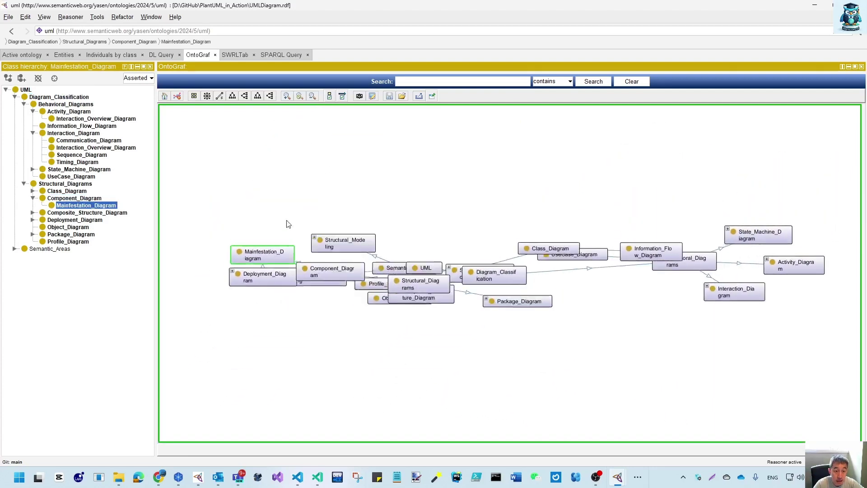
mouse_move(210, 382)
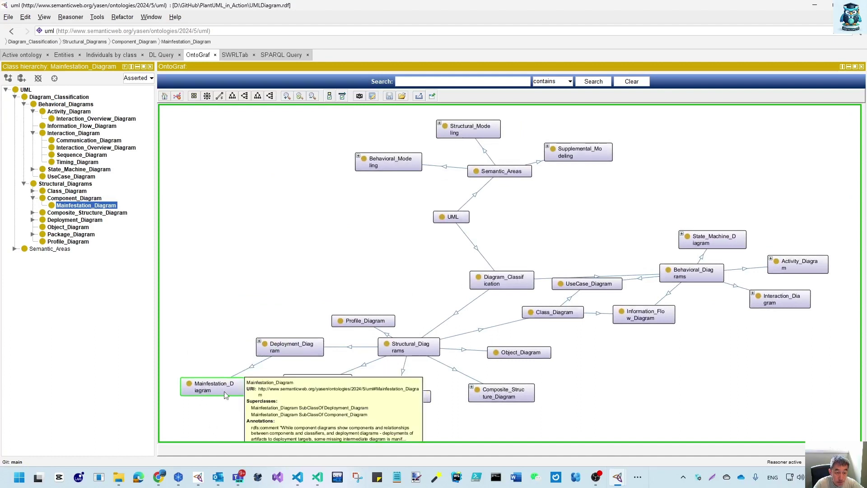
left_click(320, 412)
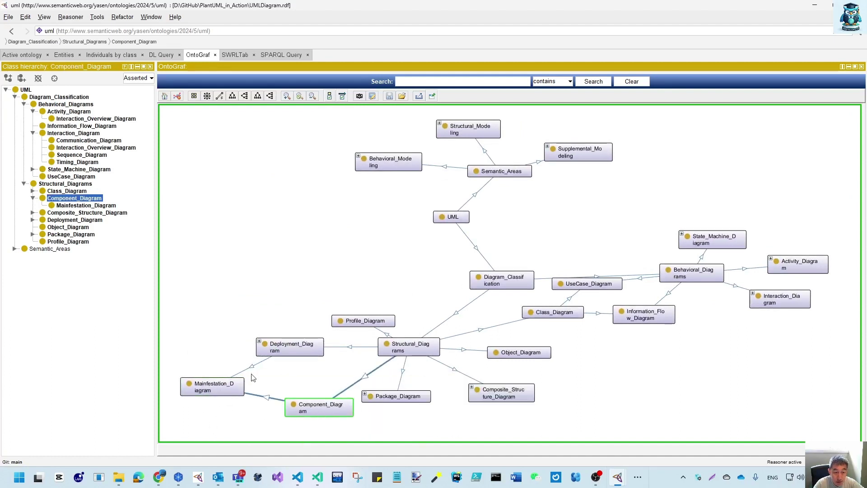
left_click(284, 347)
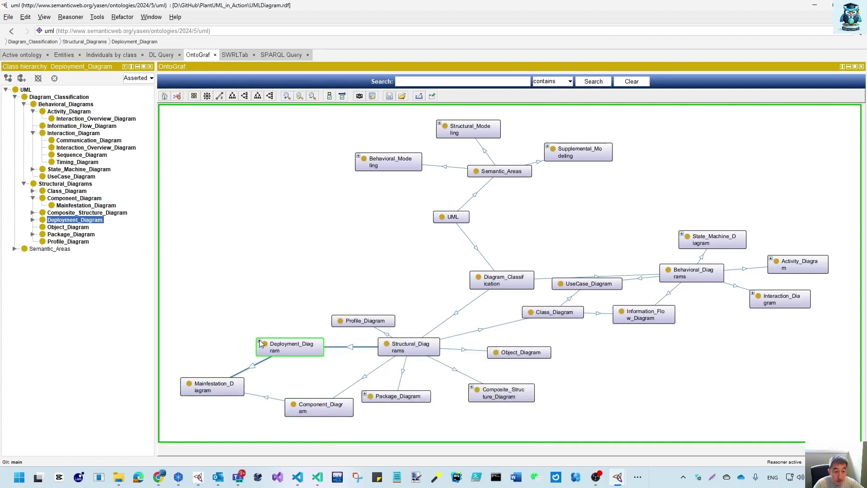
- Expand the Deployment_Diagram node in the OntoGraf graph, and add and show the VOWL visualization of the ontology
left_click(260, 343)
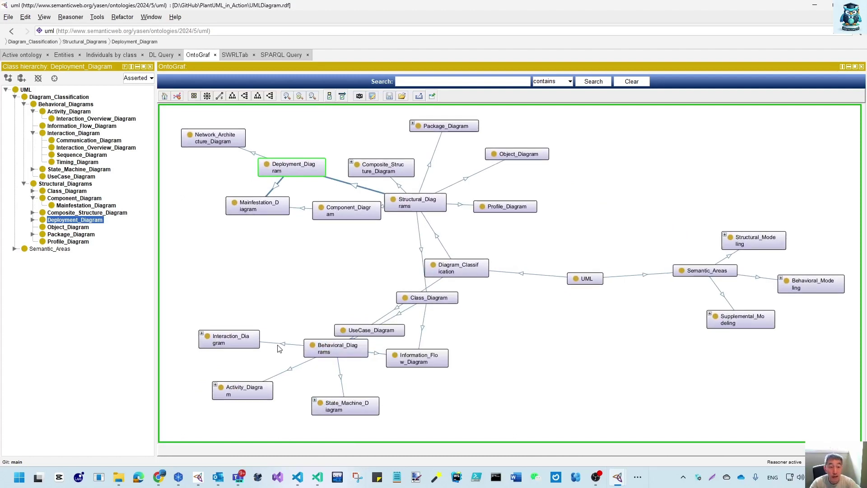
left_click(150, 16)
mouse_move(155, 41)
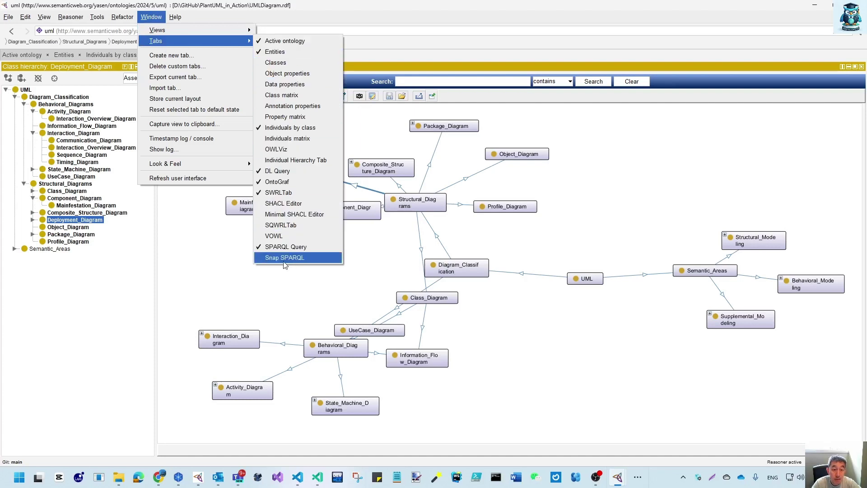
left_click(285, 236)
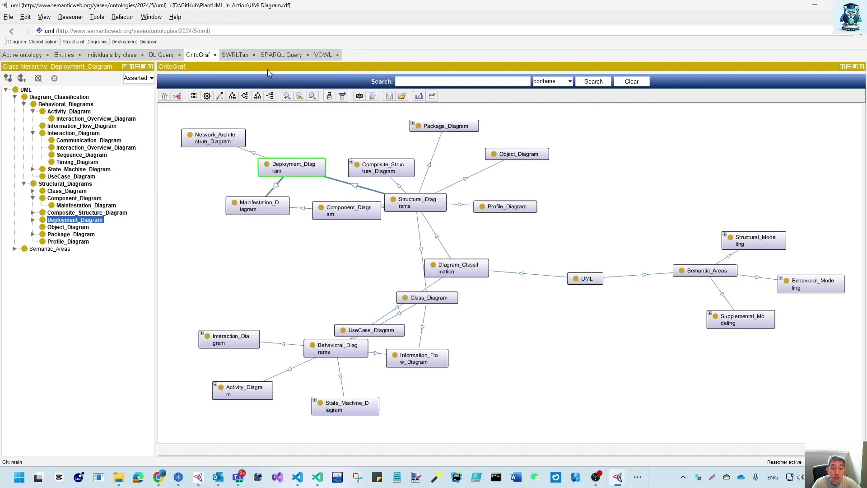
left_click(321, 55)
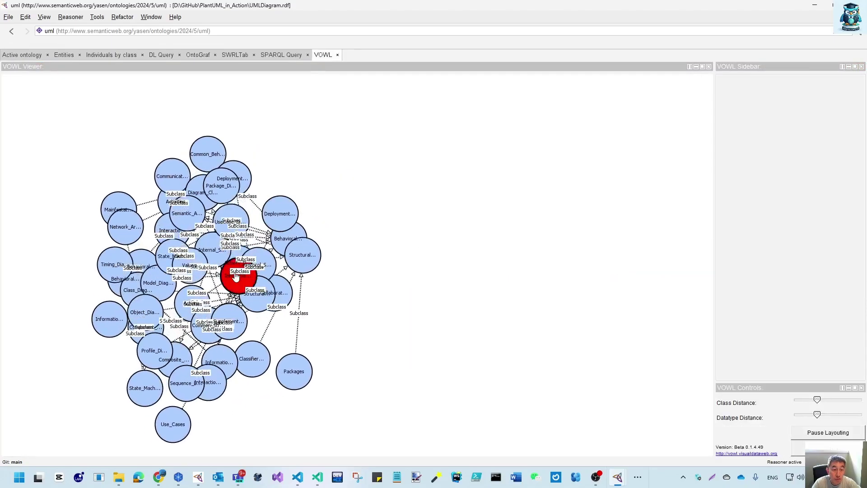
- Pull the clustered modeling class nodes apart in the VOWL graph, and slightly reduce the Class Distance and Datatype Distance
left_click_drag(306, 263, 491, 252)
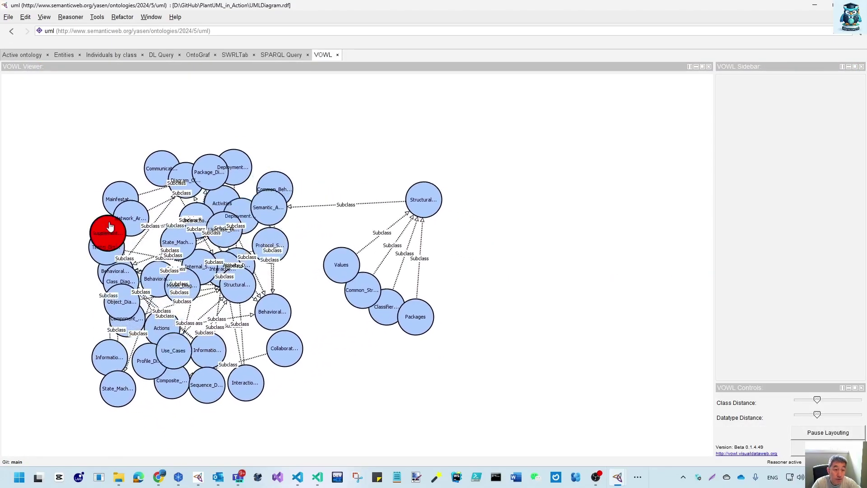
left_click_drag(322, 289, 629, 348)
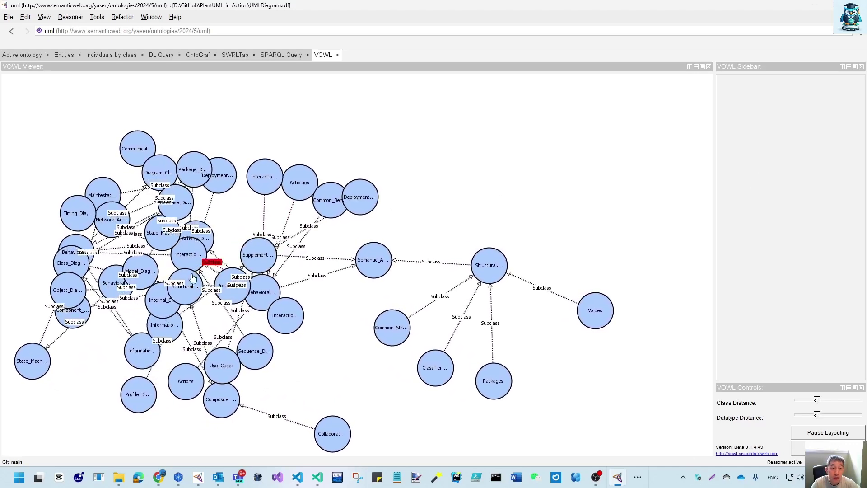
left_click_drag(264, 267, 536, 164)
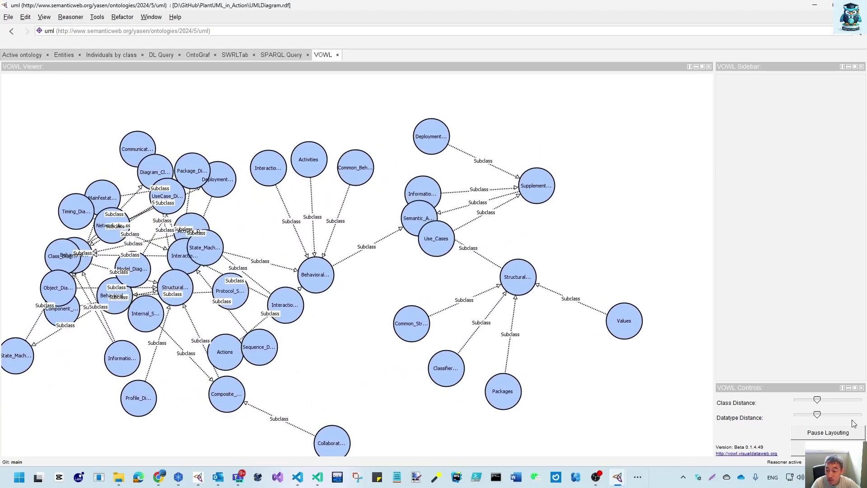
left_click_drag(209, 249, 294, 156)
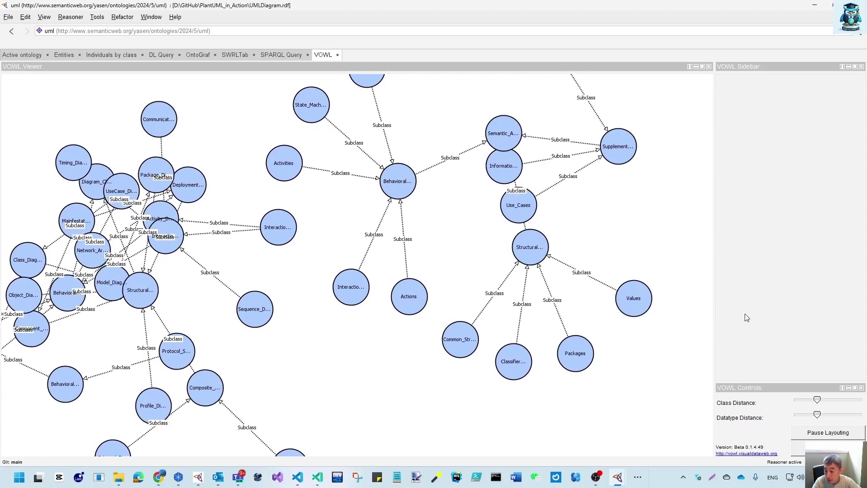
left_click_drag(817, 400, 808, 416)
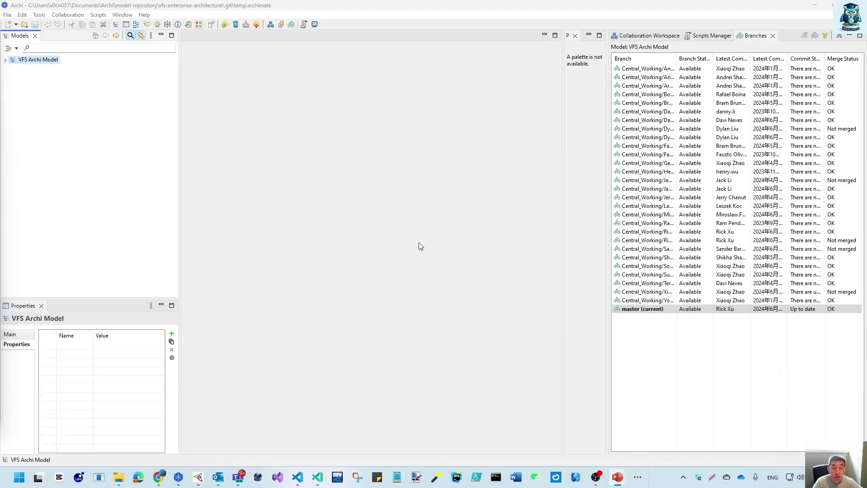
- Switch to the Chrome window showing the UML 2.5 Diagrams Overview and bring up the PlantUML_in_Action GitHub repository
left_click(817, 6)
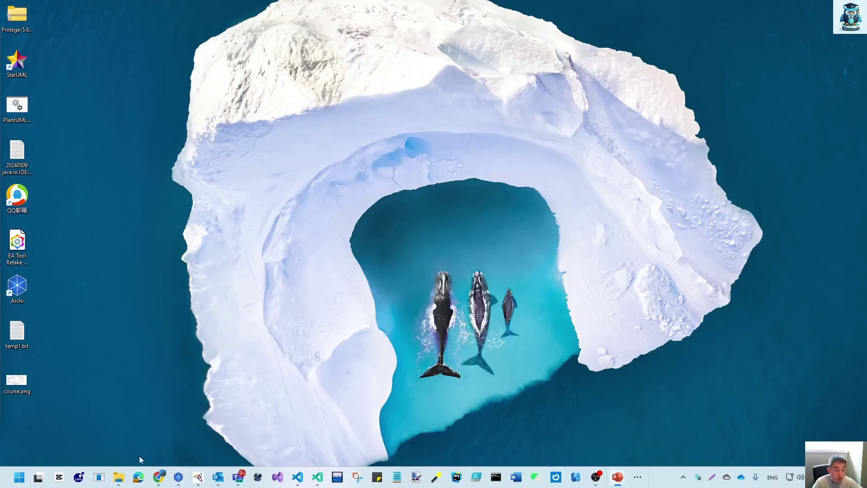
mouse_move(164, 478)
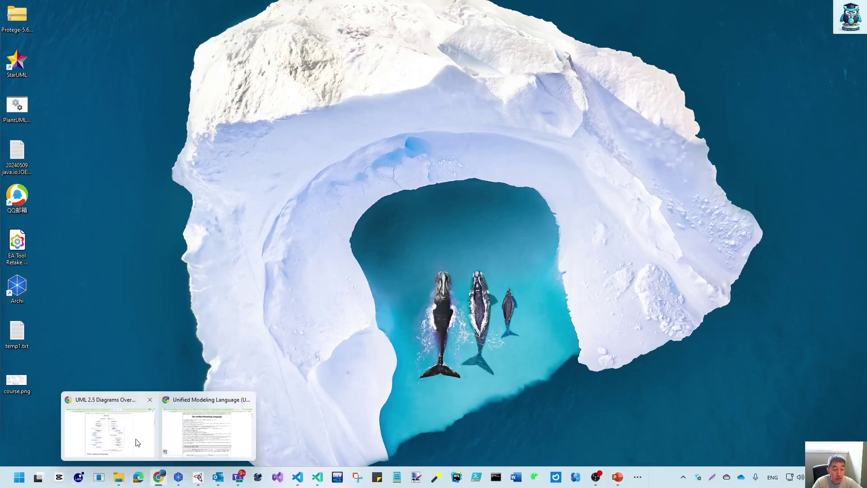
left_click(142, 443)
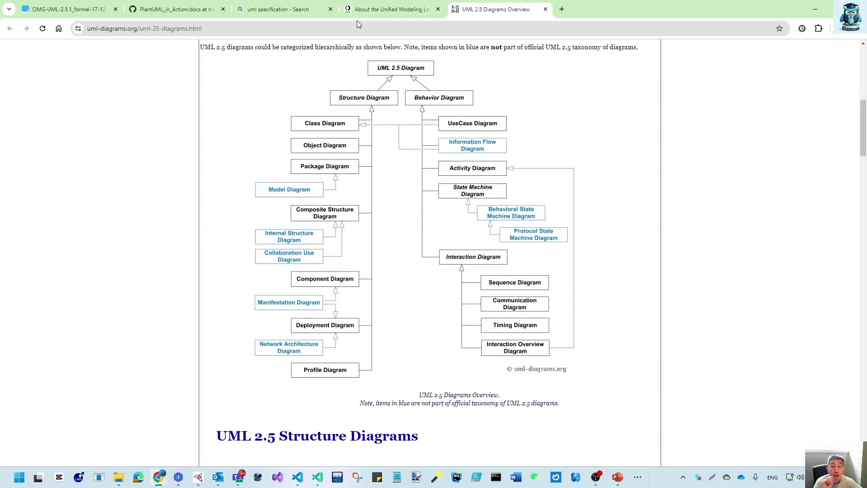
left_click(149, 9)
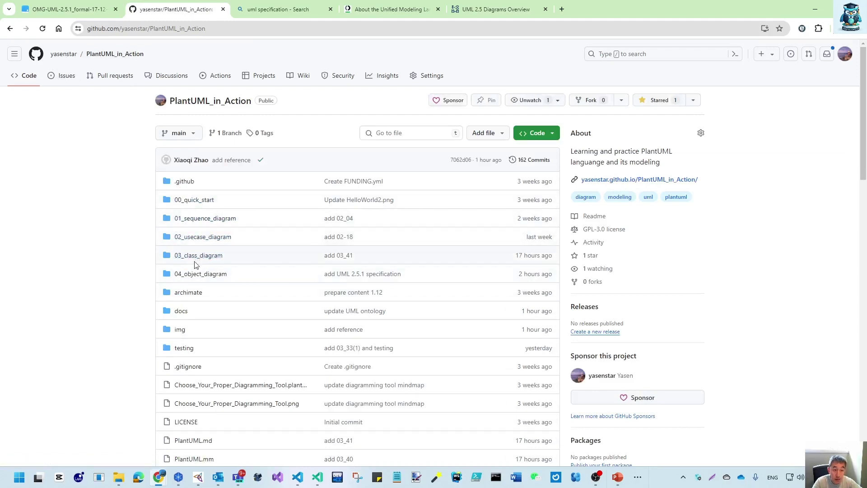
- View the source 01-06_1.plantuml and its image 01-06_1.png in the 01.01-01.10 folder of 01_sequence_diagram
left_click(202, 219)
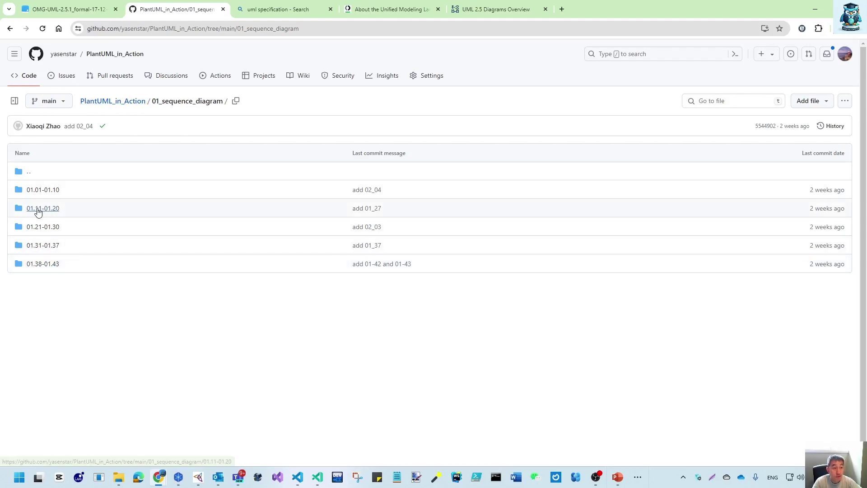
left_click(49, 193)
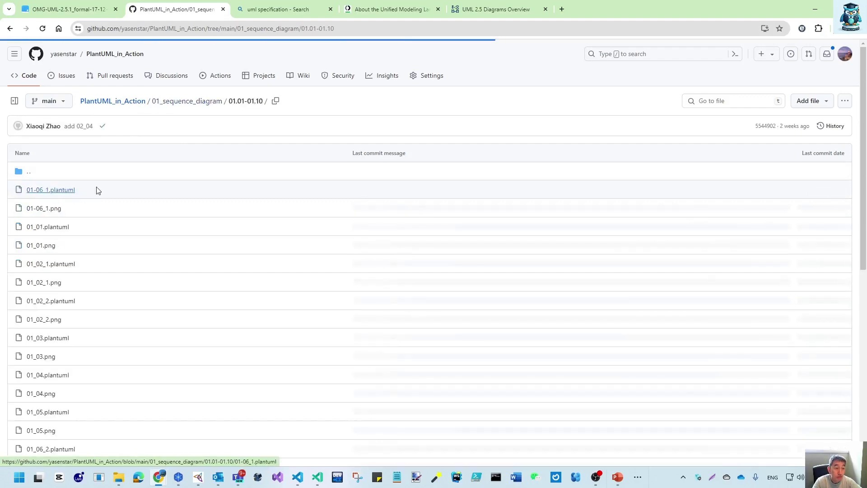
left_click(66, 191)
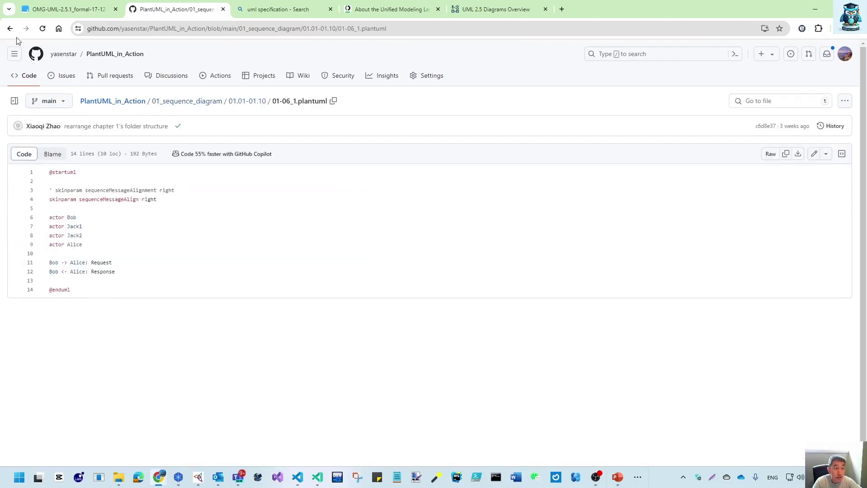
left_click(10, 29)
left_click(50, 213)
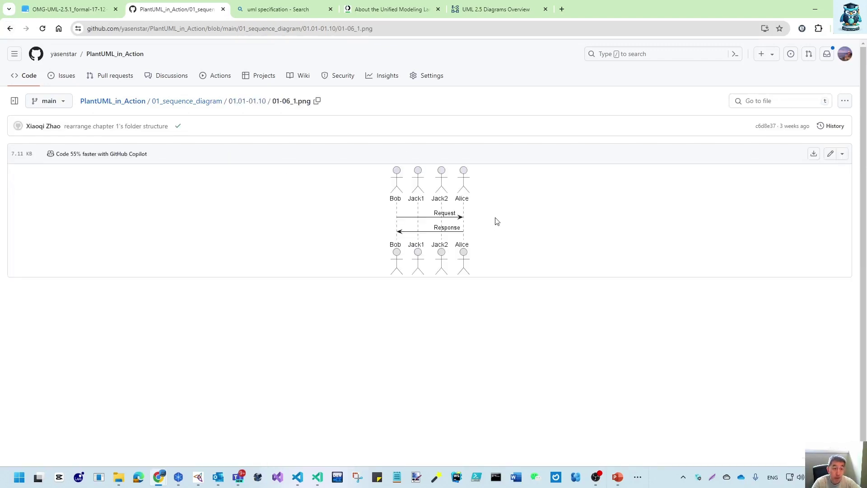
left_click(10, 29)
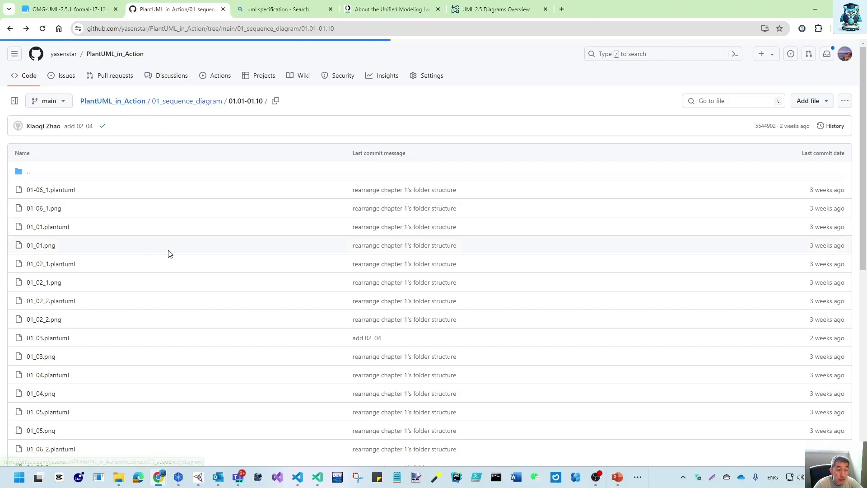
- View the 04_object_diagram folder, and review the repository README's content structure mind map and its Videos/Course section
left_click(205, 278)
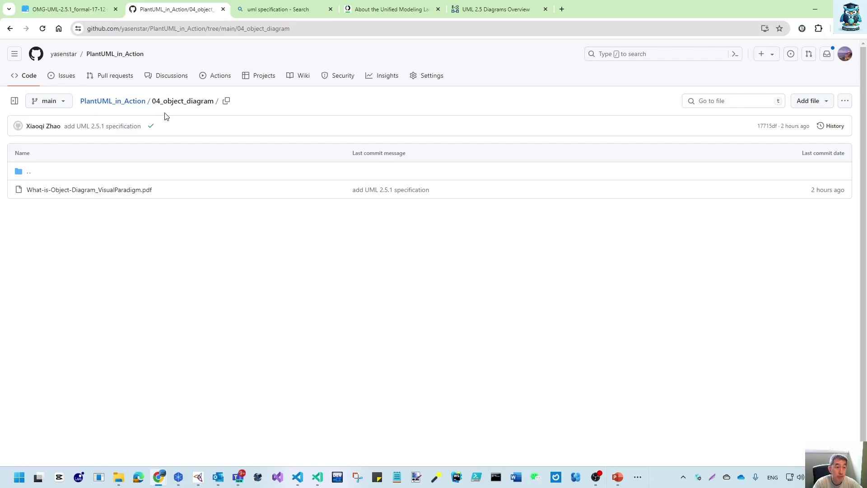
left_click(120, 56)
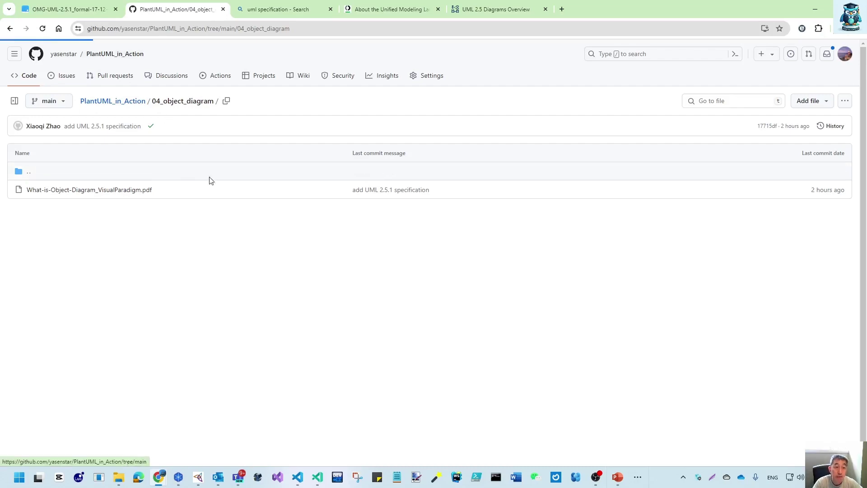
scroll(281, 243, "down", 12)
scroll(281, 243, "down", 6)
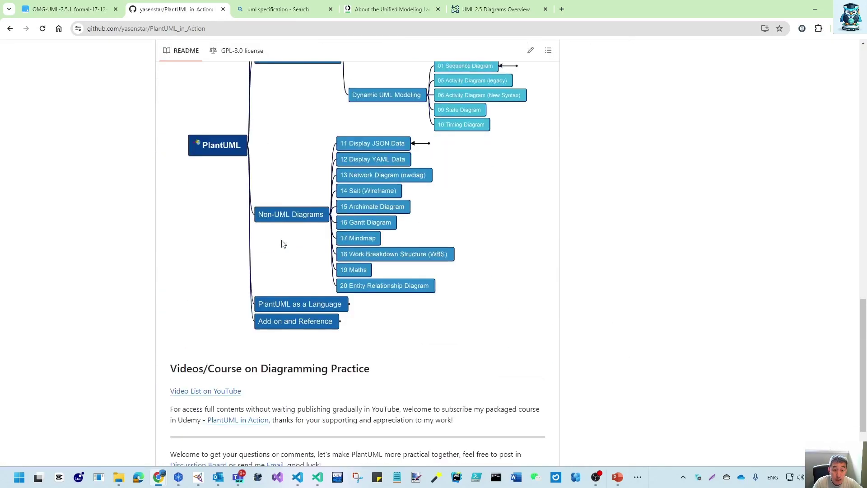
scroll(346, 211, "up", 3)
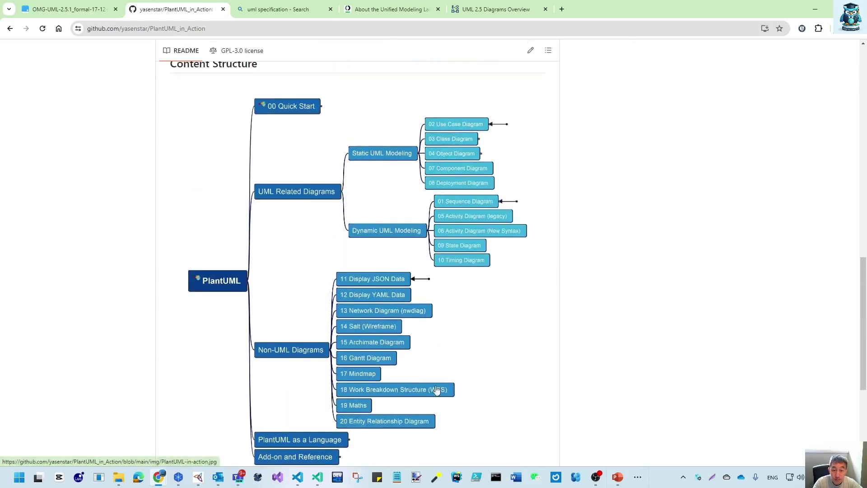
scroll(450, 356, "down", 5)
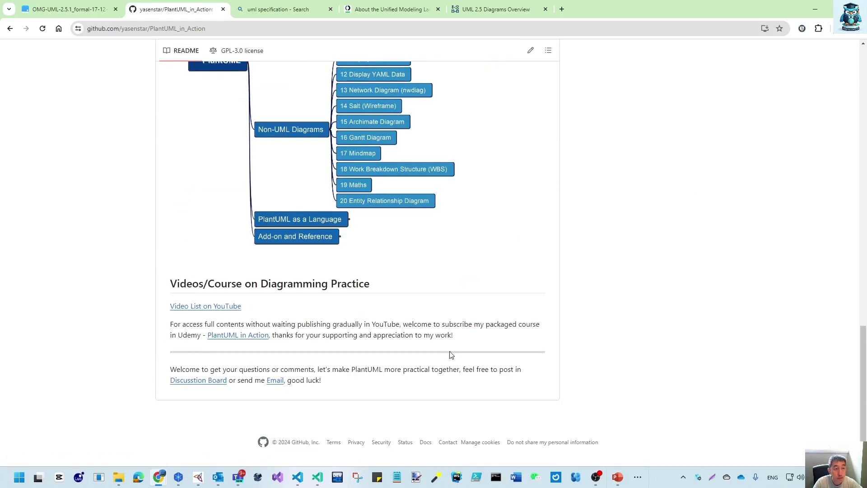
scroll(450, 355, "up", 2)
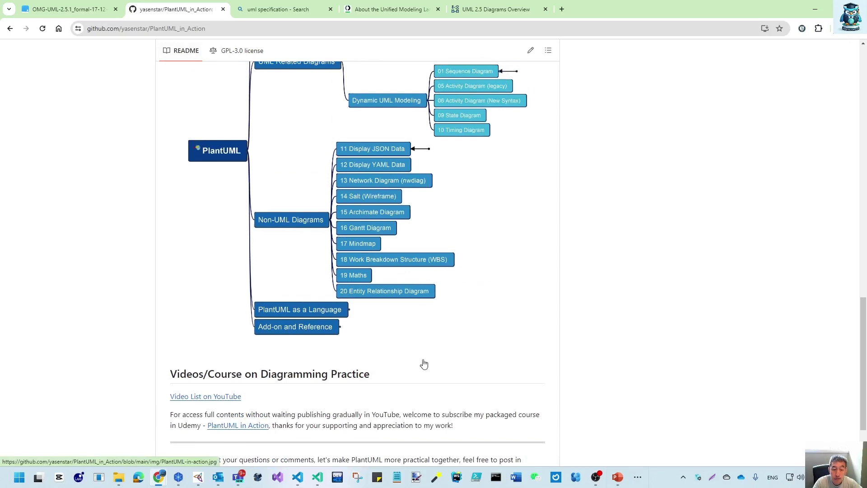
scroll(248, 370, "down", 2)
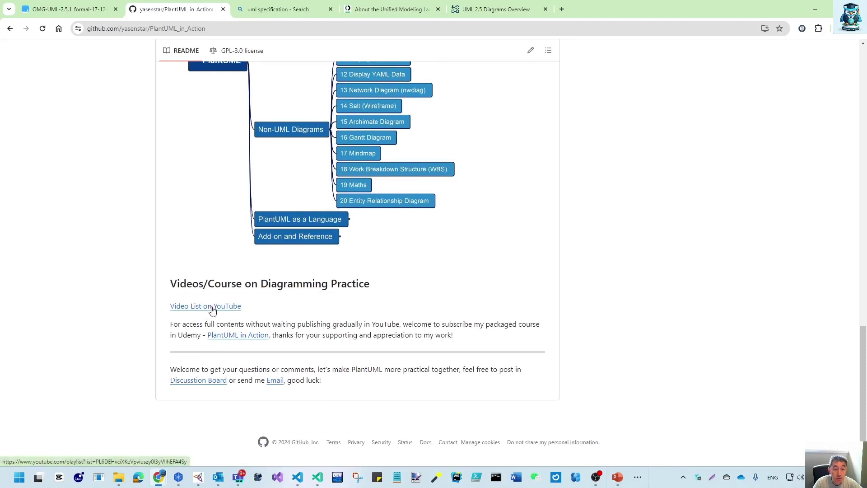
- Open the PlantUML in Action course on Udemy from the README and examine its list of published and unpublished sections
left_click(257, 336)
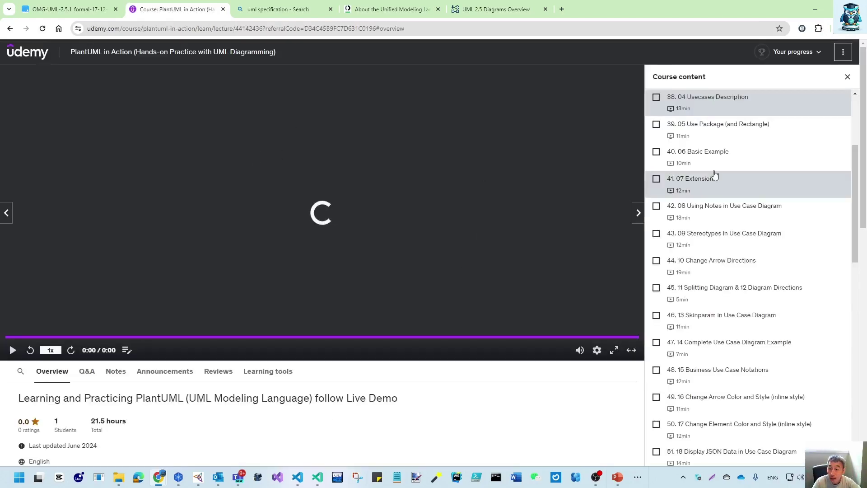
scroll(857, 298, "down", 5)
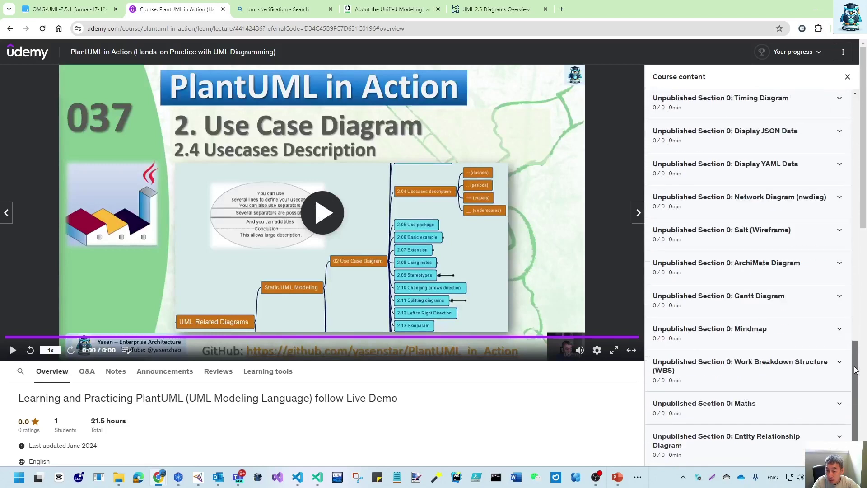
scroll(701, 156, "up", 7)
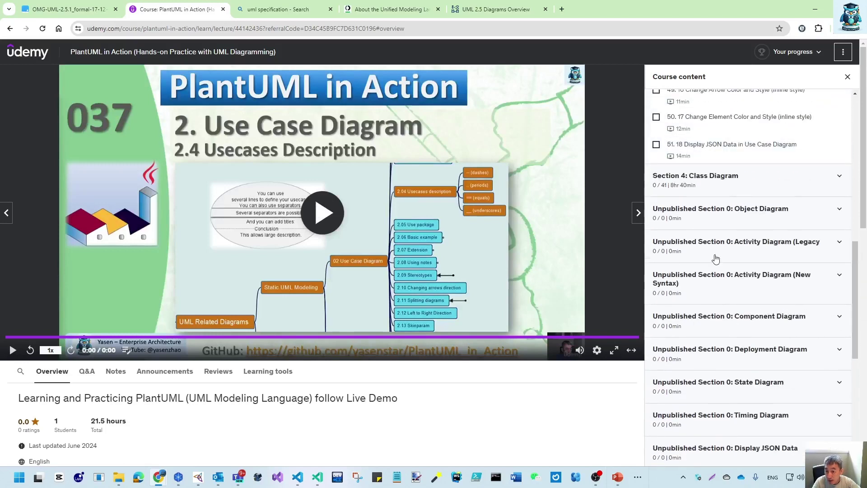
scroll(780, 197, "up", 1)
scroll(780, 197, "up", 4)
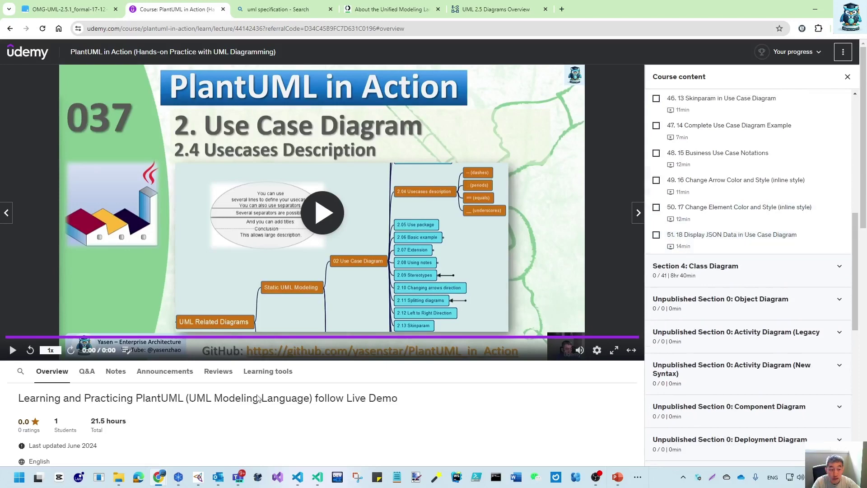
- Review the Udemy course overview's lecture and video figures, and expand Section 1: Introduction in the course content
scroll(86, 437, "down", 1)
scroll(87, 436, "down", 2)
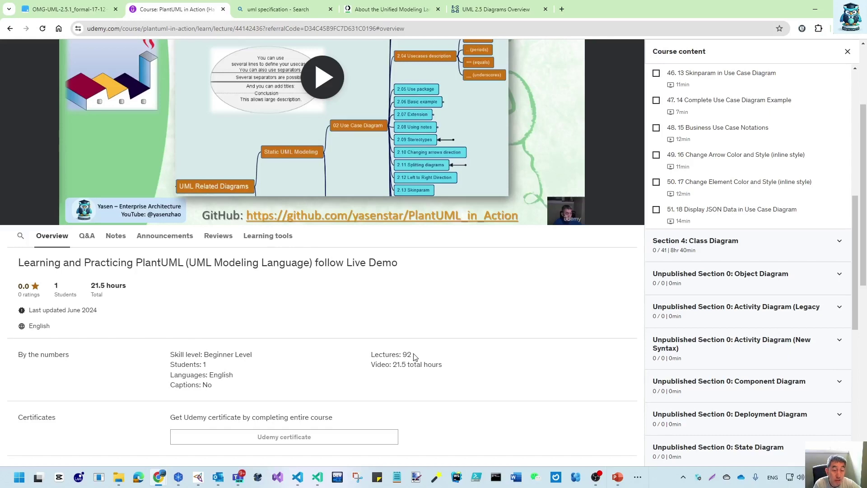
scroll(383, 353, "up", 2)
scroll(383, 352, "up", 1)
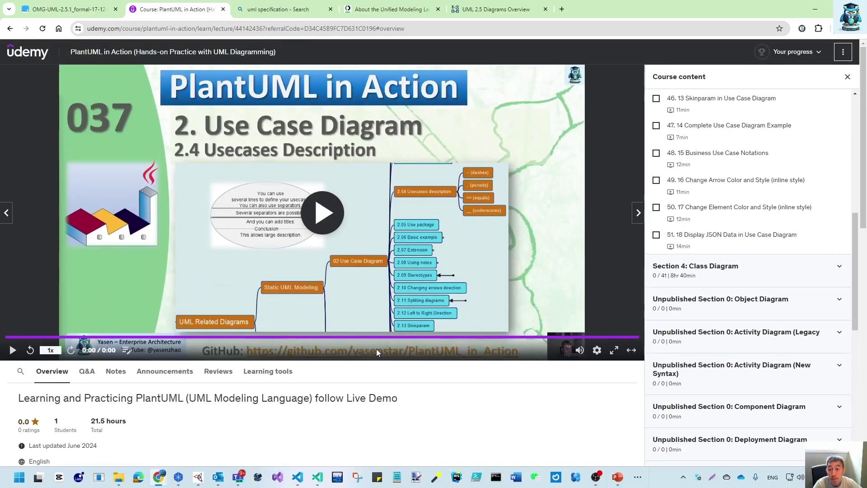
scroll(723, 276, "up", 8)
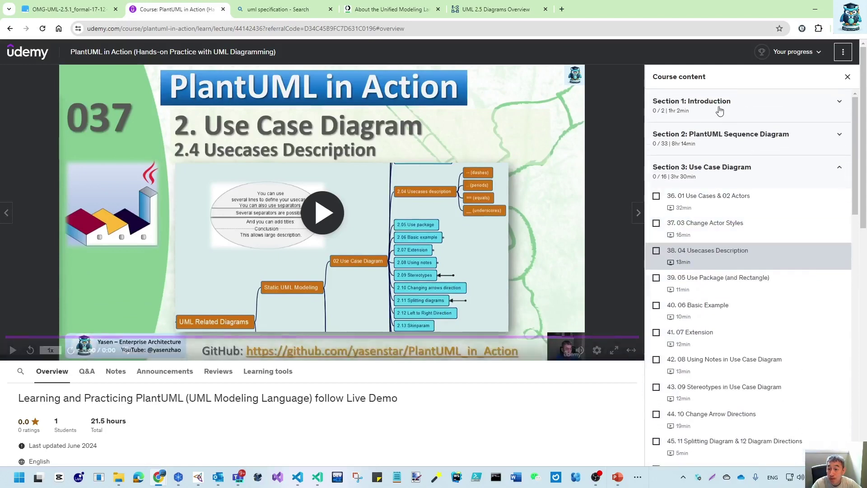
left_click(719, 111)
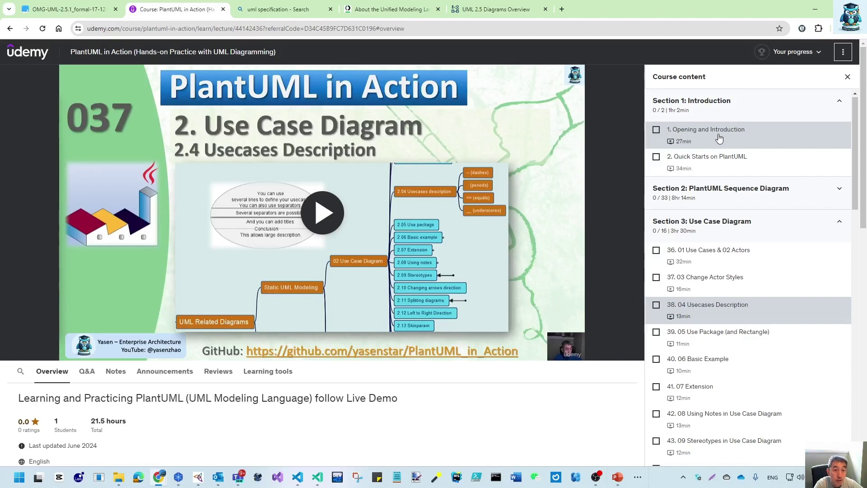
- Switch back to the uml ontology in Protégé and show its class hierarchy in the Entities view
left_click(815, 9)
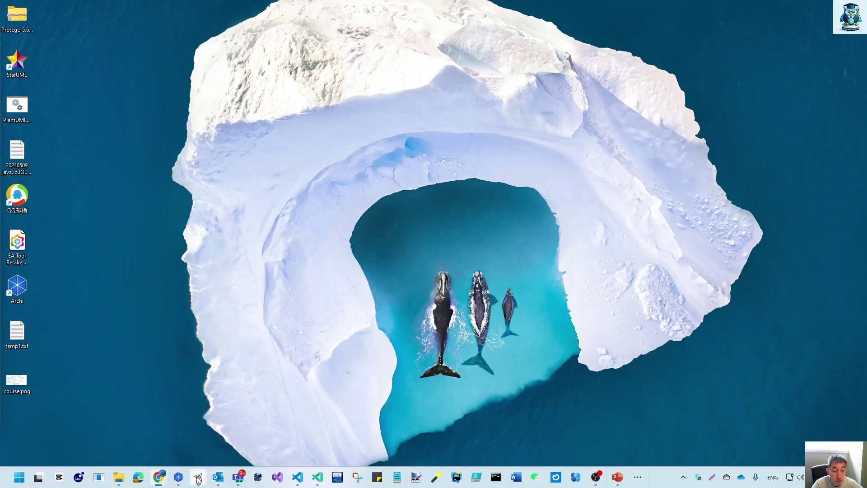
left_click(637, 477)
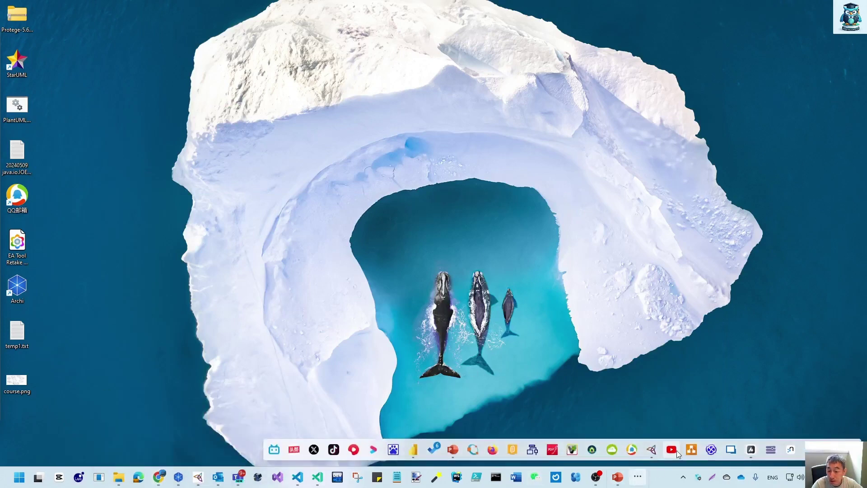
mouse_move(651, 449)
left_click(669, 420)
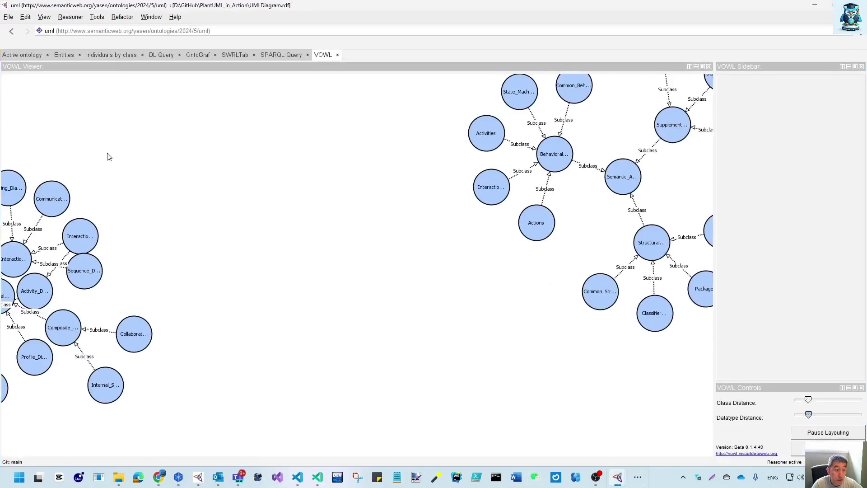
left_click(66, 56)
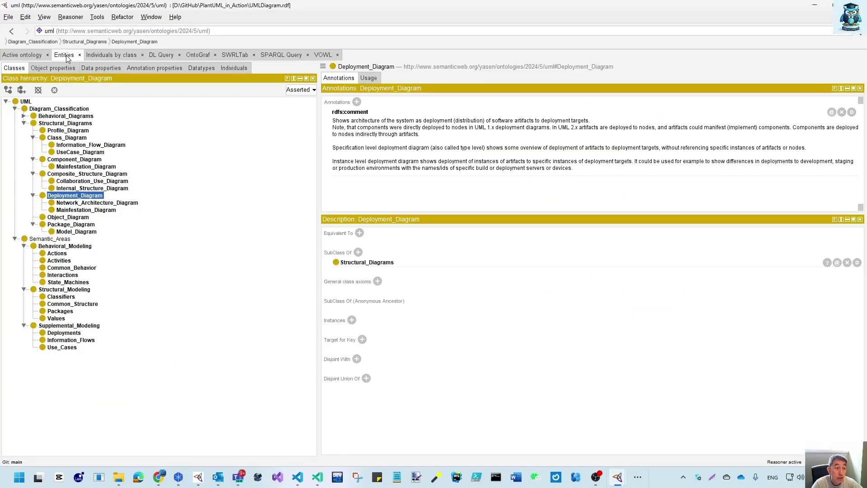